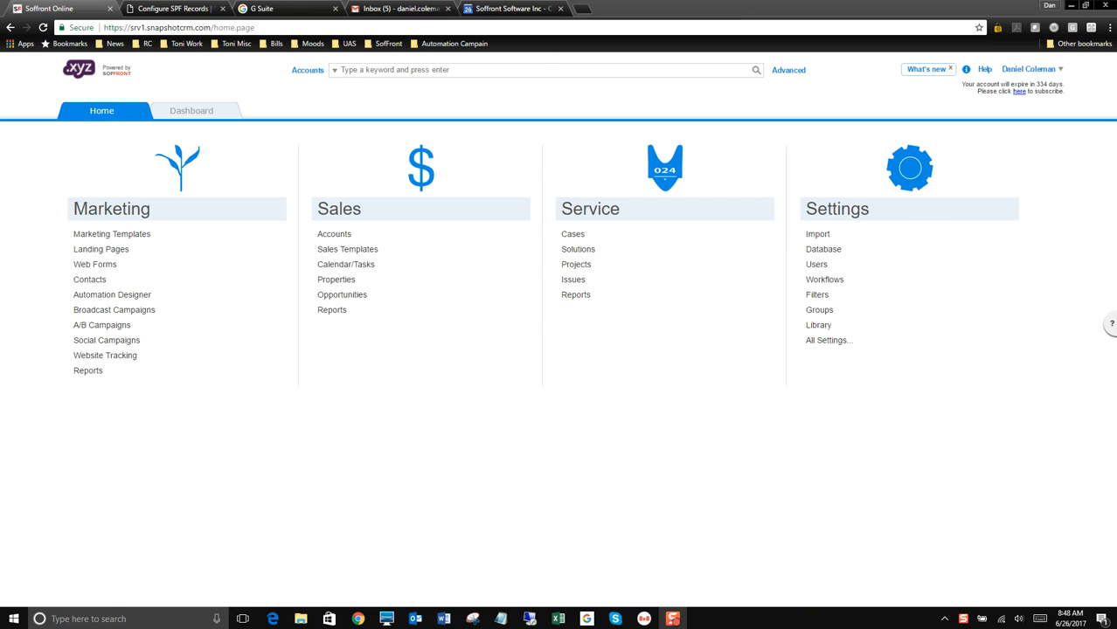
Review the columns and rows of Demo Import.xlsx in Excel, and return to the Soffront CRM home page in Chrome
left_click(558, 619)
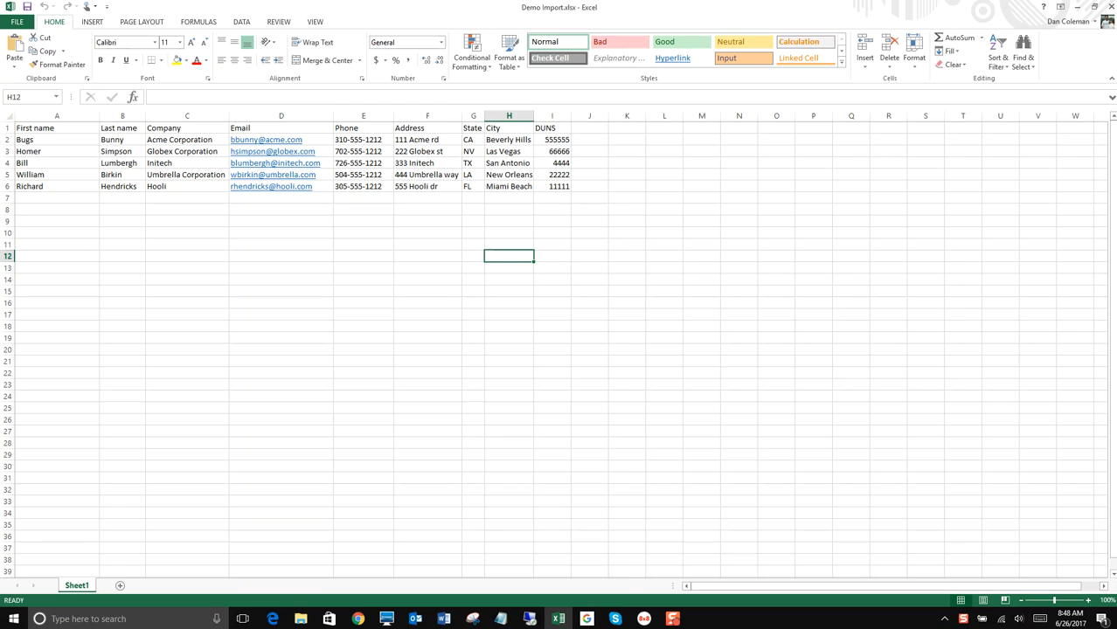
left_click(358, 619)
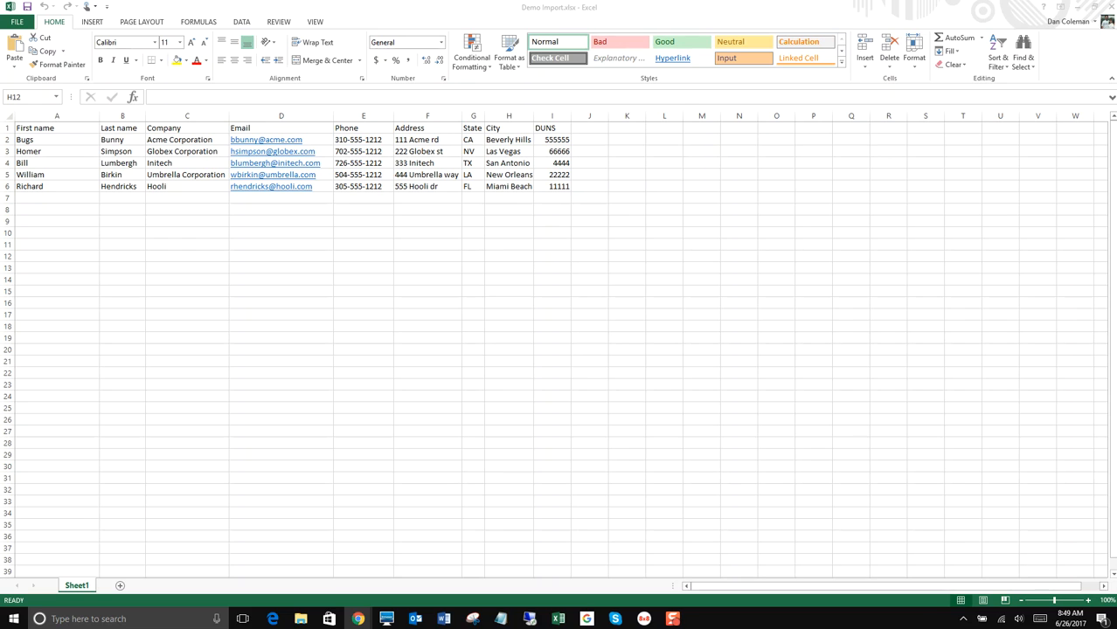
mouse_move(358, 618)
left_click(342, 594)
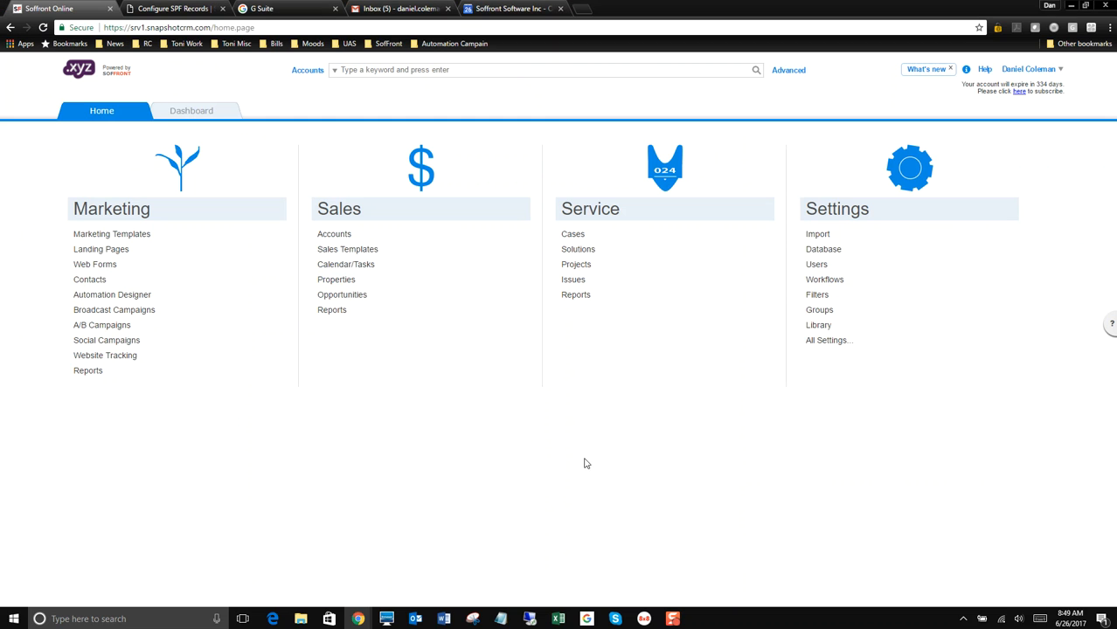
Open the Accounts table for customization in the database settings and start inserting a field at the Industry row
left_click(815, 248)
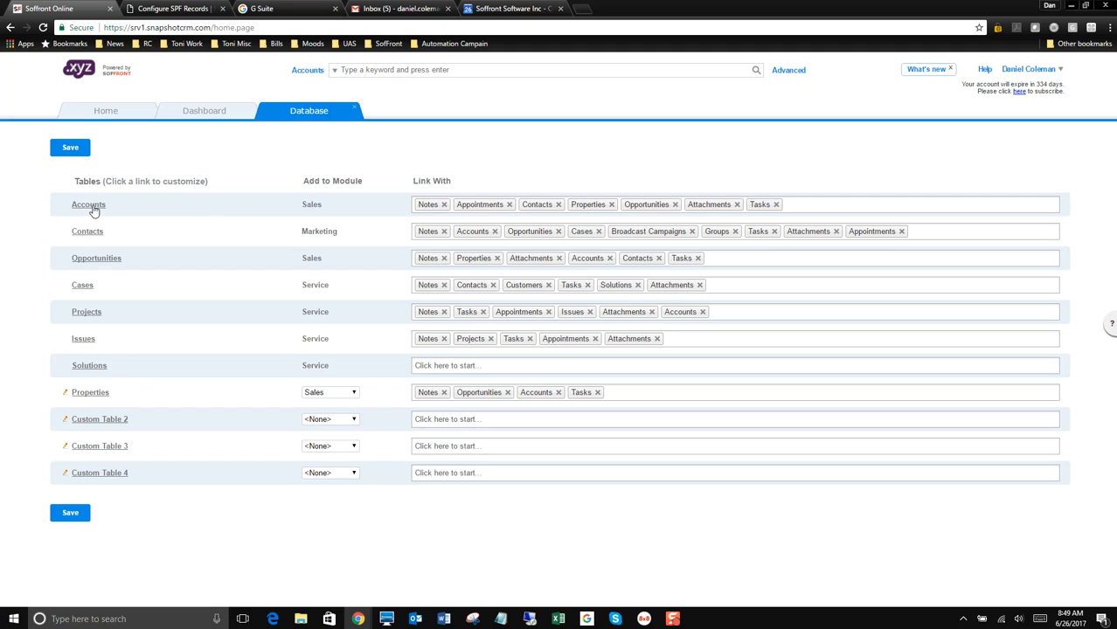
left_click(93, 208)
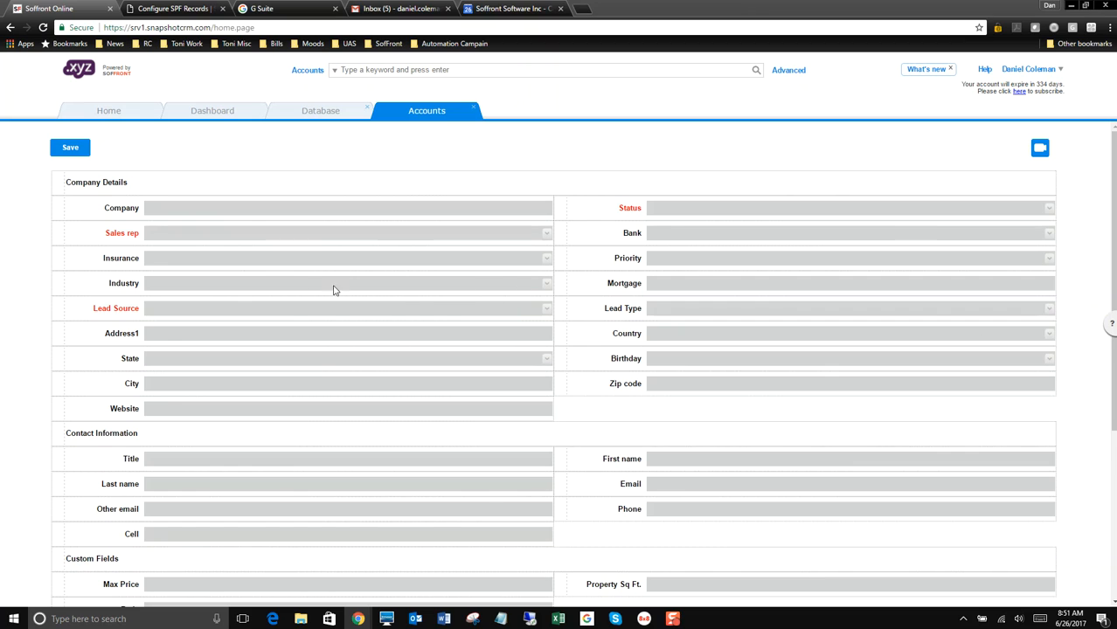
right_click(78, 283)
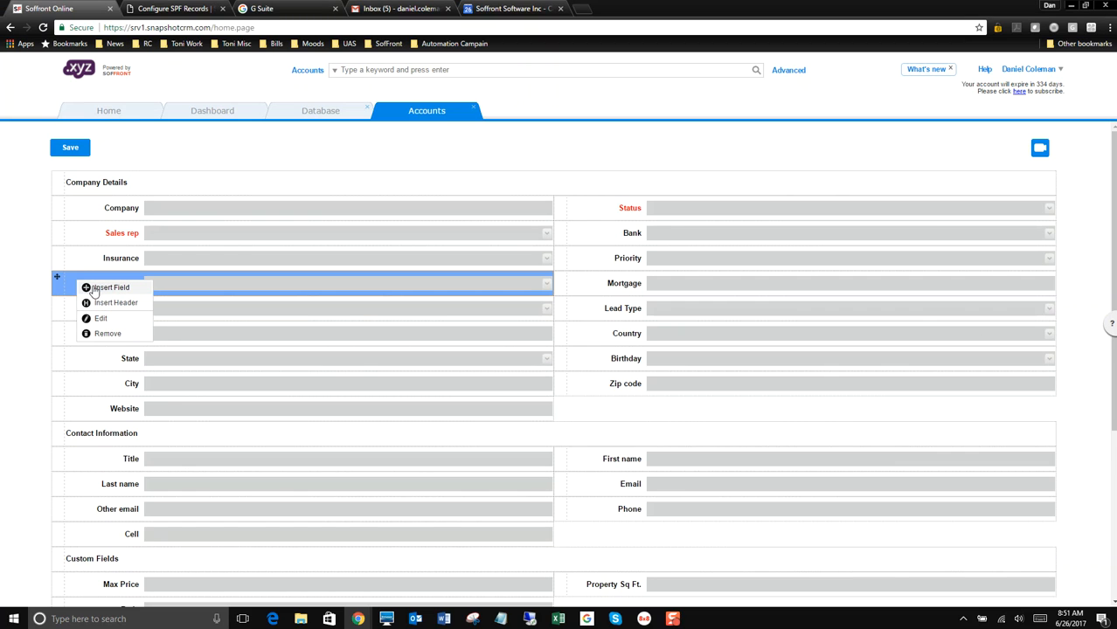
left_click(91, 287)
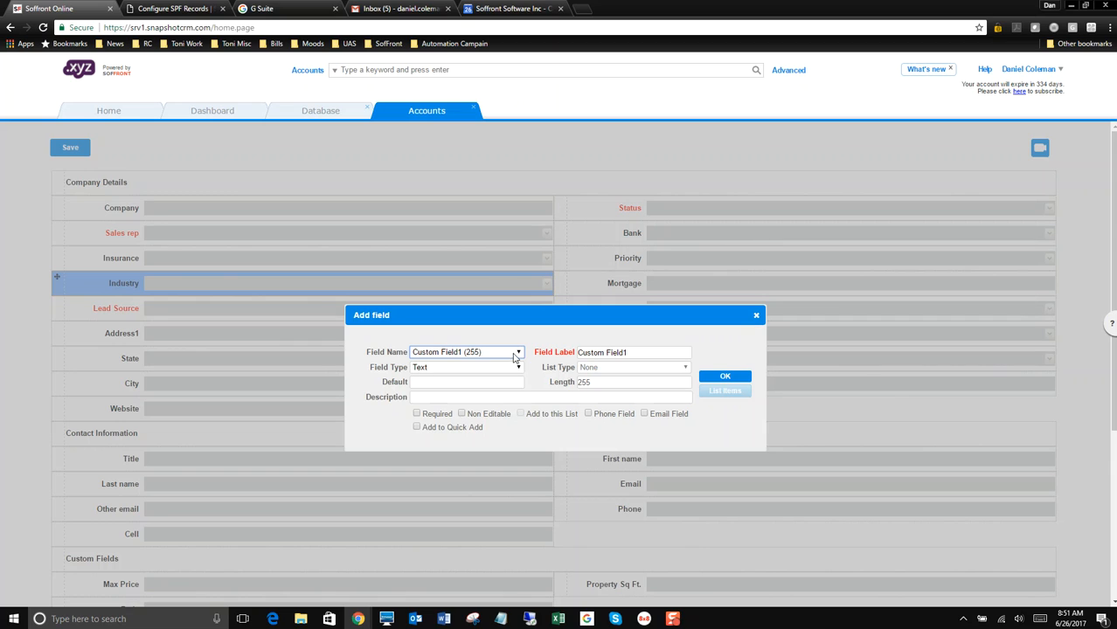
Base the new field on Custom Field21 (128) and keep its field type as Text
left_click(516, 353)
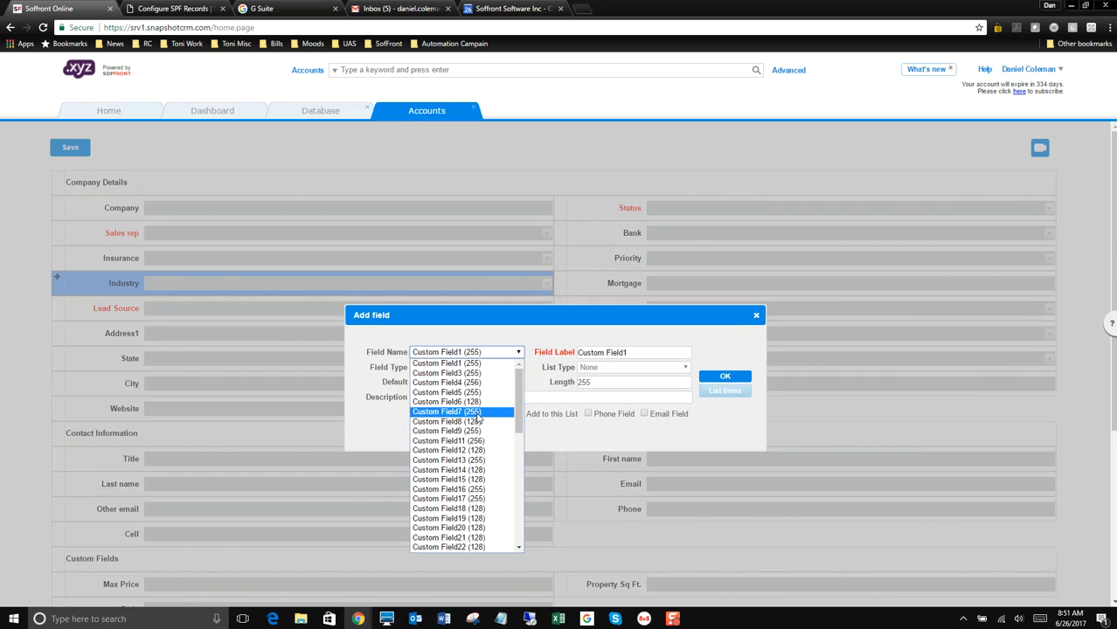
scroll(478, 420, "down", 4)
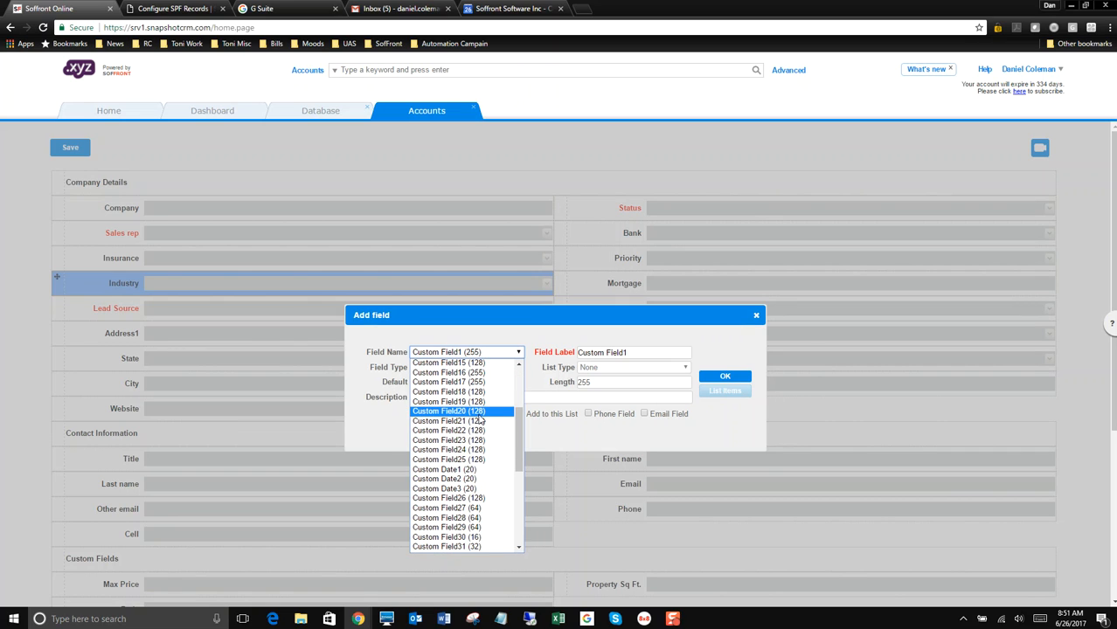
left_click(483, 421)
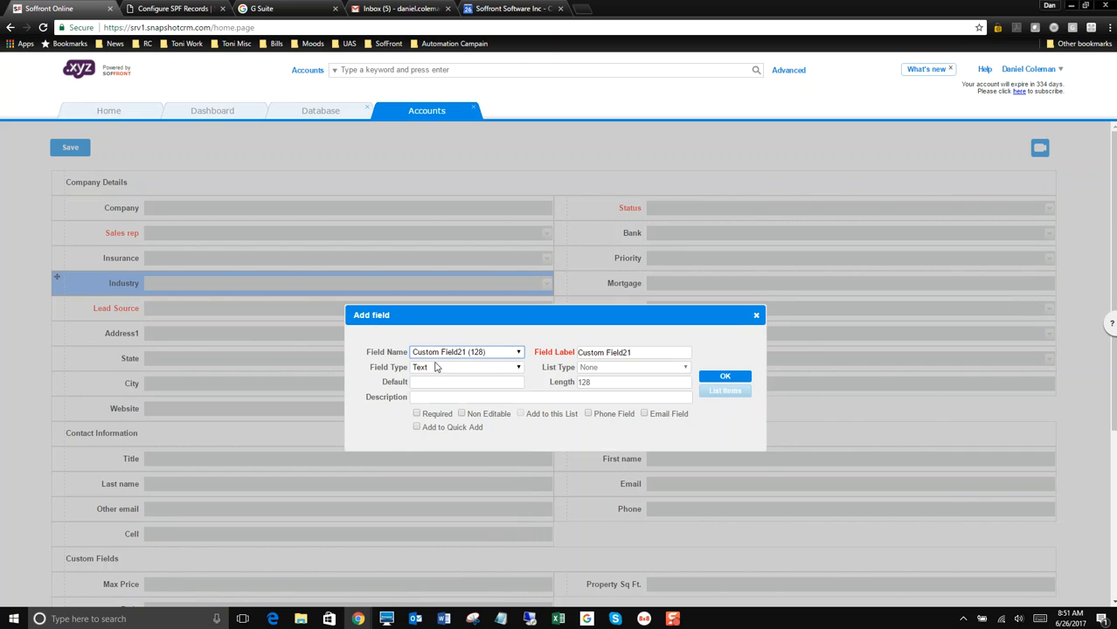
left_click(520, 368)
left_click(521, 371)
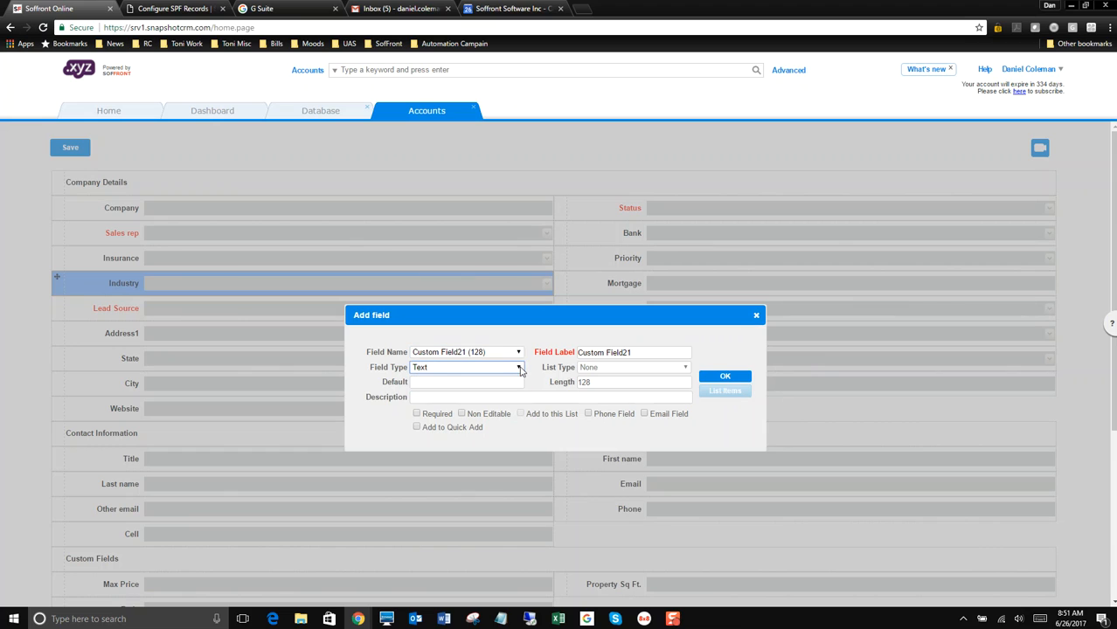
Set both the new field's label and its description to DUNS
left_click(643, 350)
left_click_drag(643, 350, 550, 354)
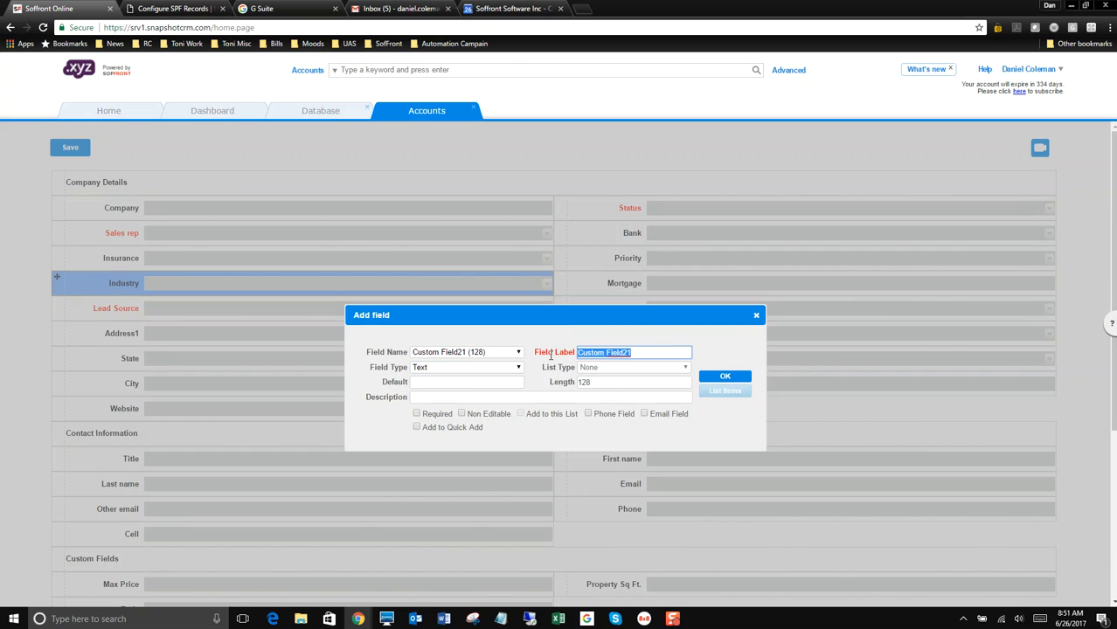
type("UNB")
key("BackSpace")
type("S")
left_click(462, 398)
type("DUNS")
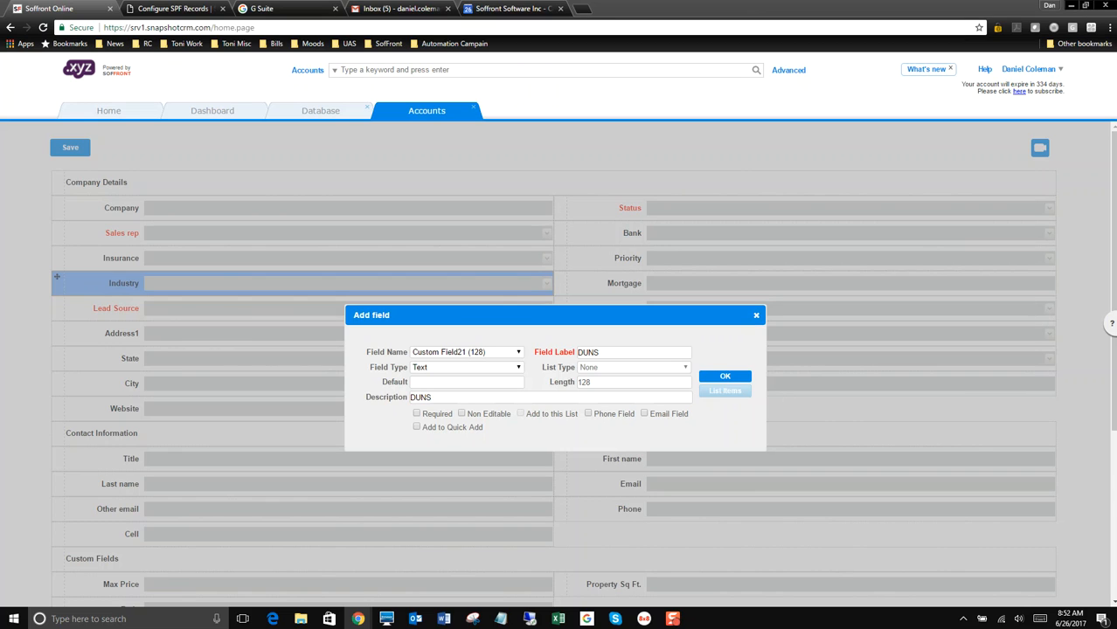
Add the DUNS field to the Accounts form and save the form
left_click(725, 378)
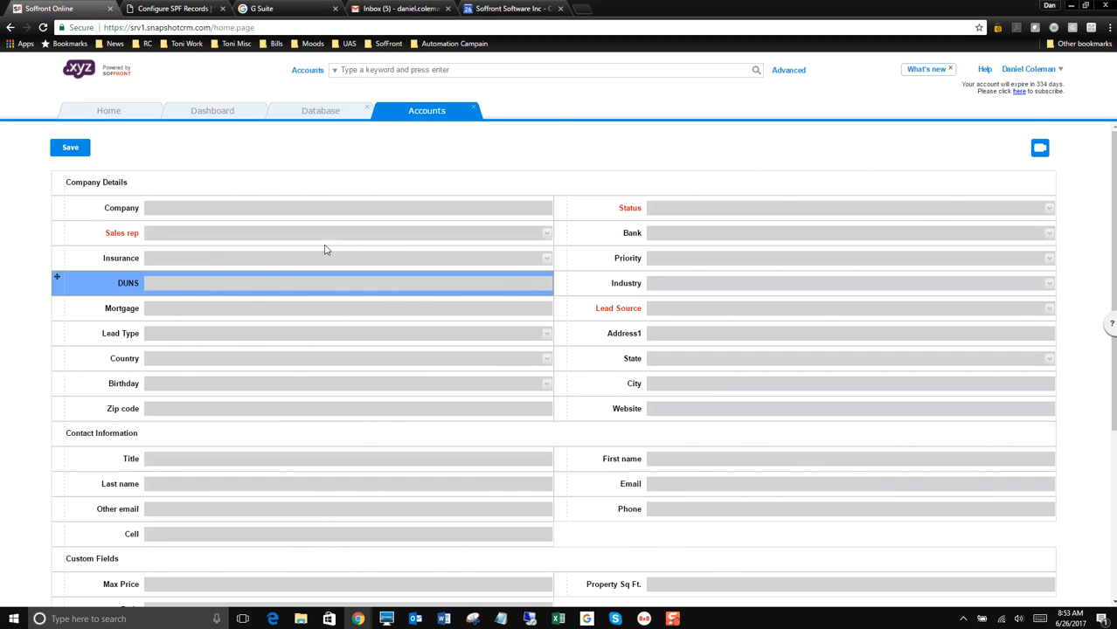
left_click(77, 150)
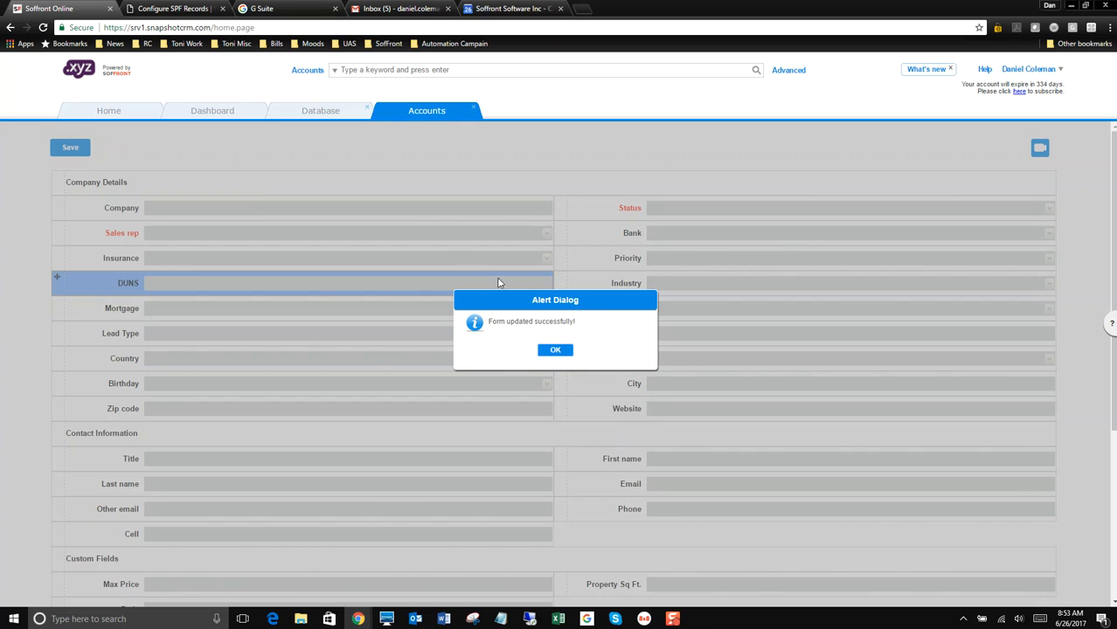
left_click(554, 352)
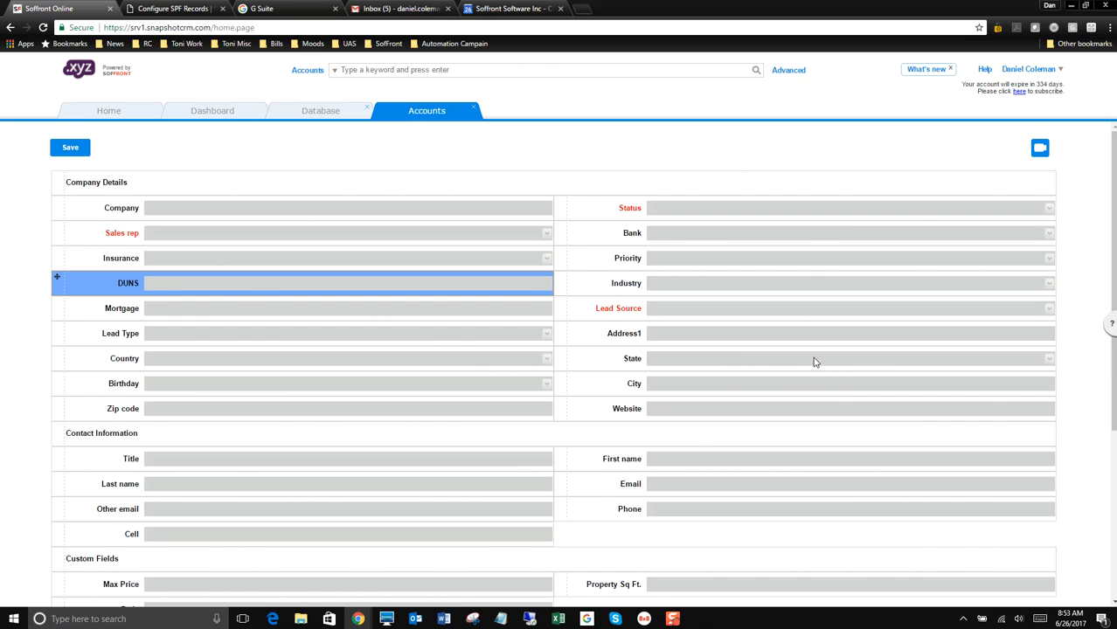
Start an import from an Excel file and choose Demo Import.xlsx from the Documents folder as its source
left_click(112, 115)
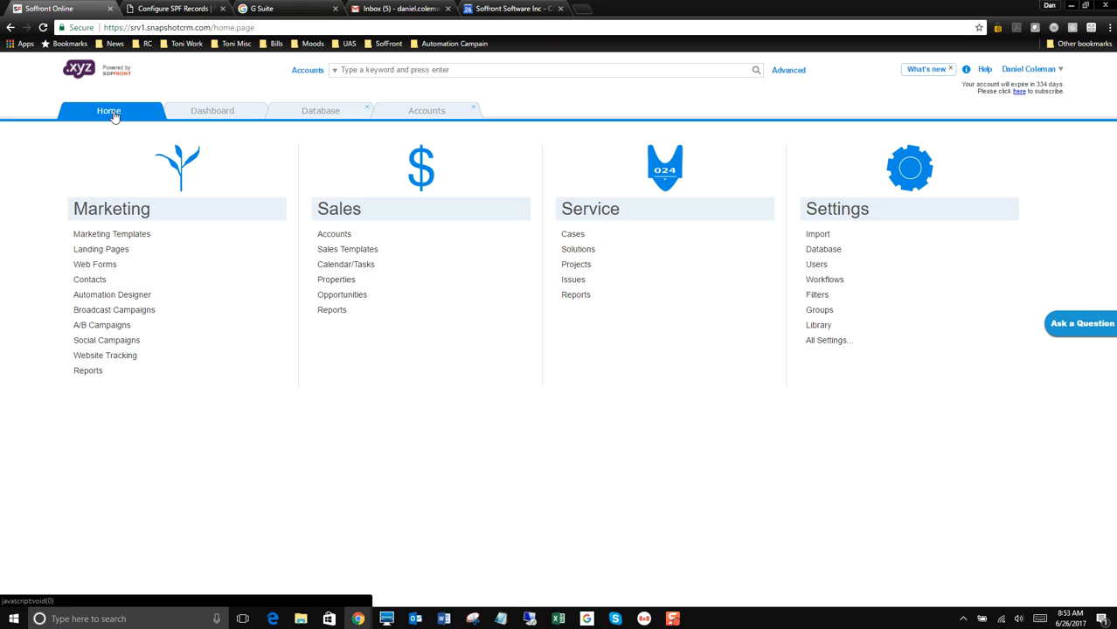
left_click(818, 234)
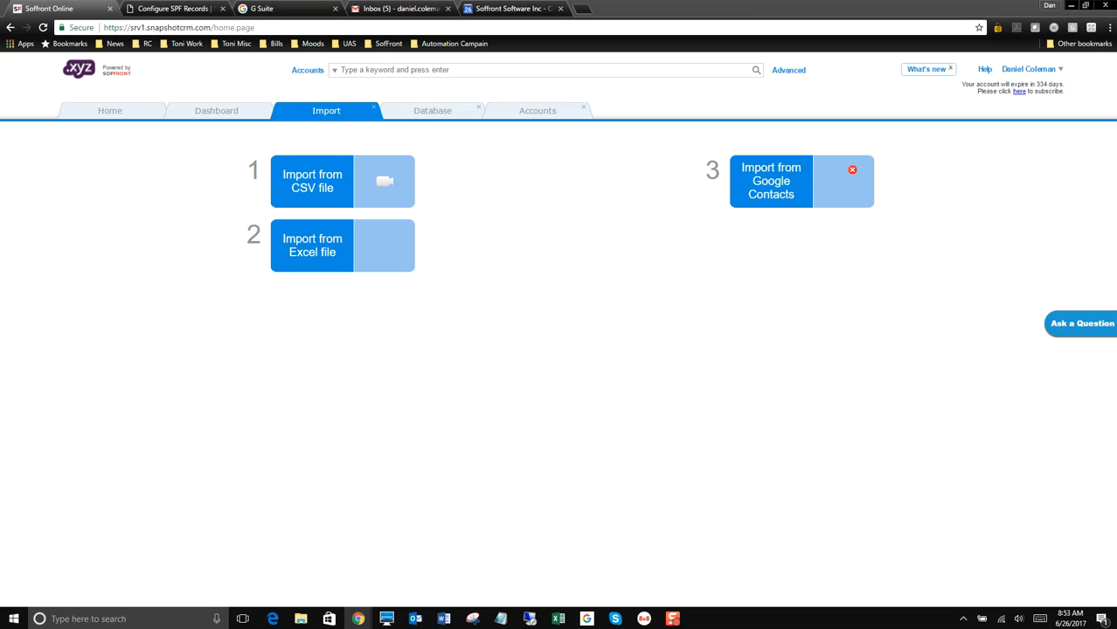
left_click(329, 253)
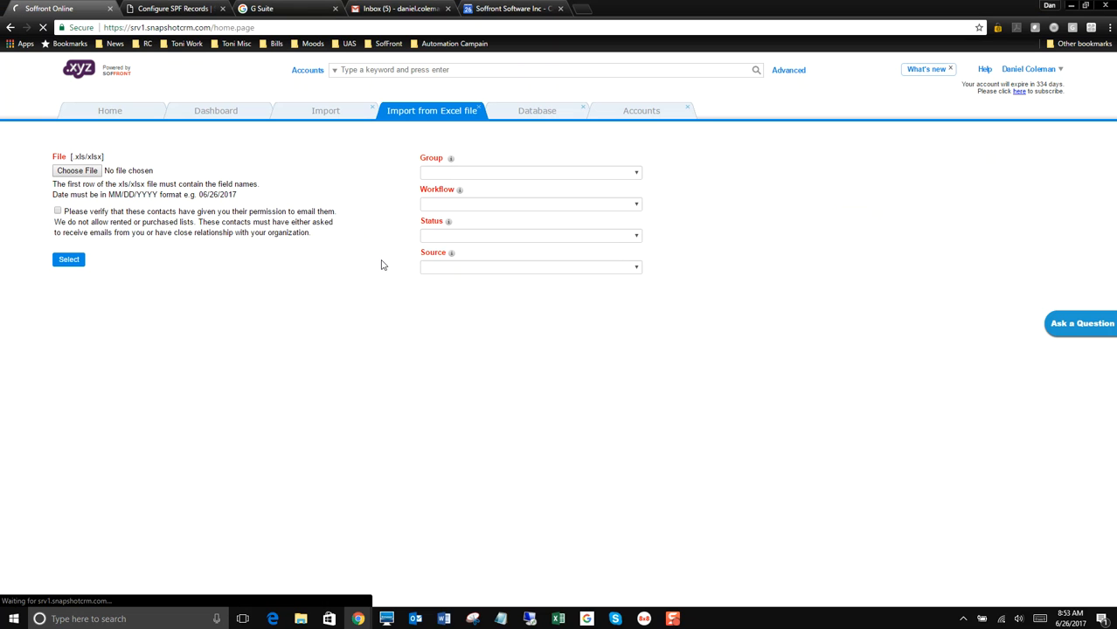
left_click(77, 171)
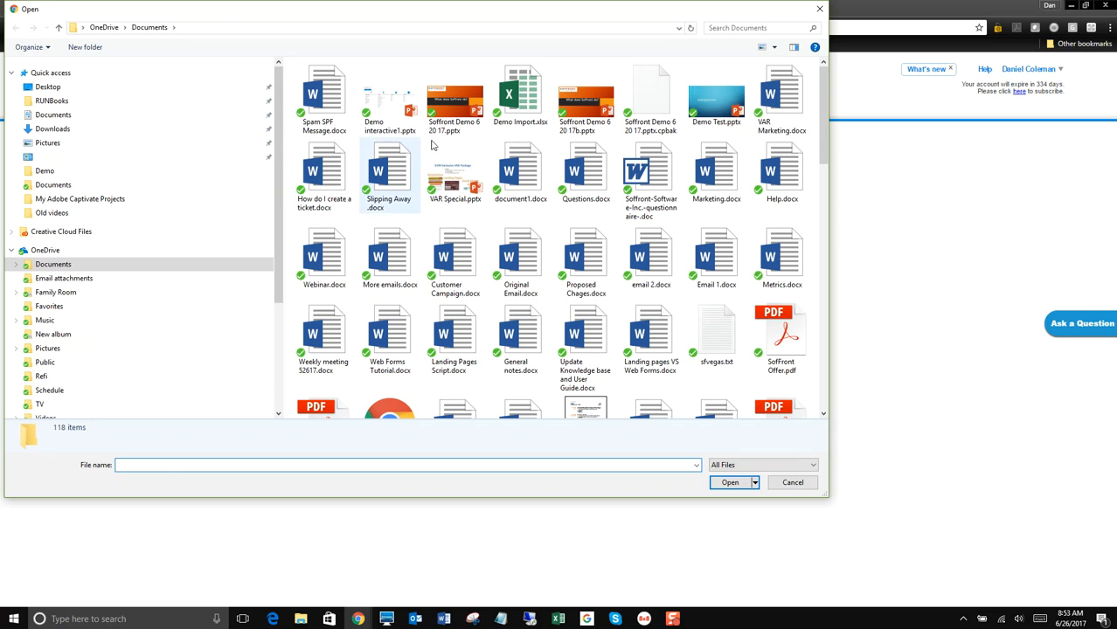
left_click(506, 106)
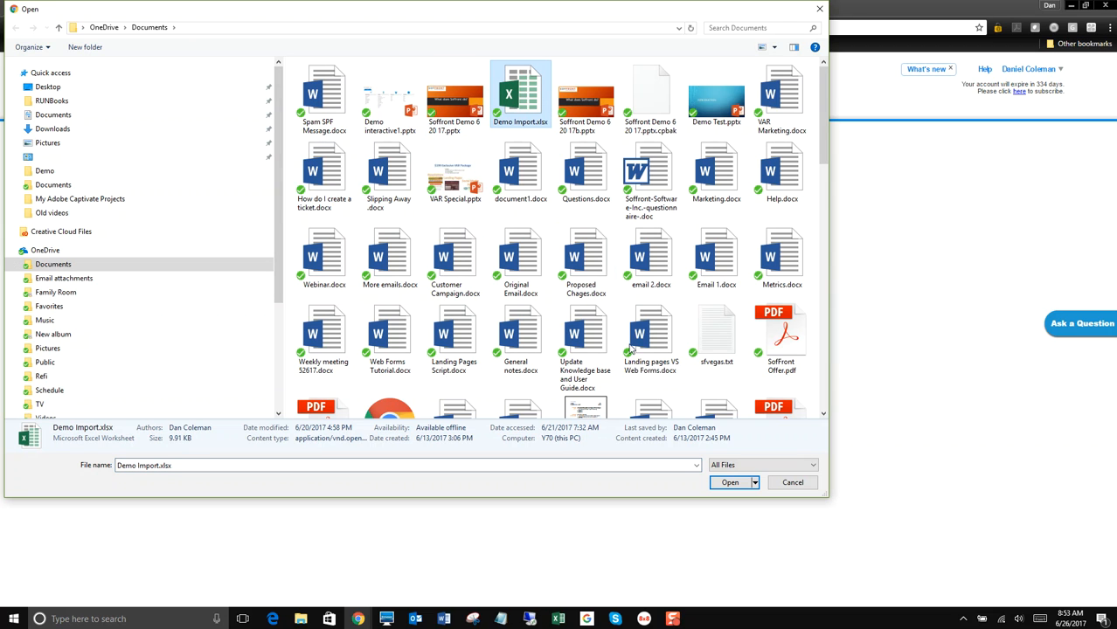
left_click(730, 483)
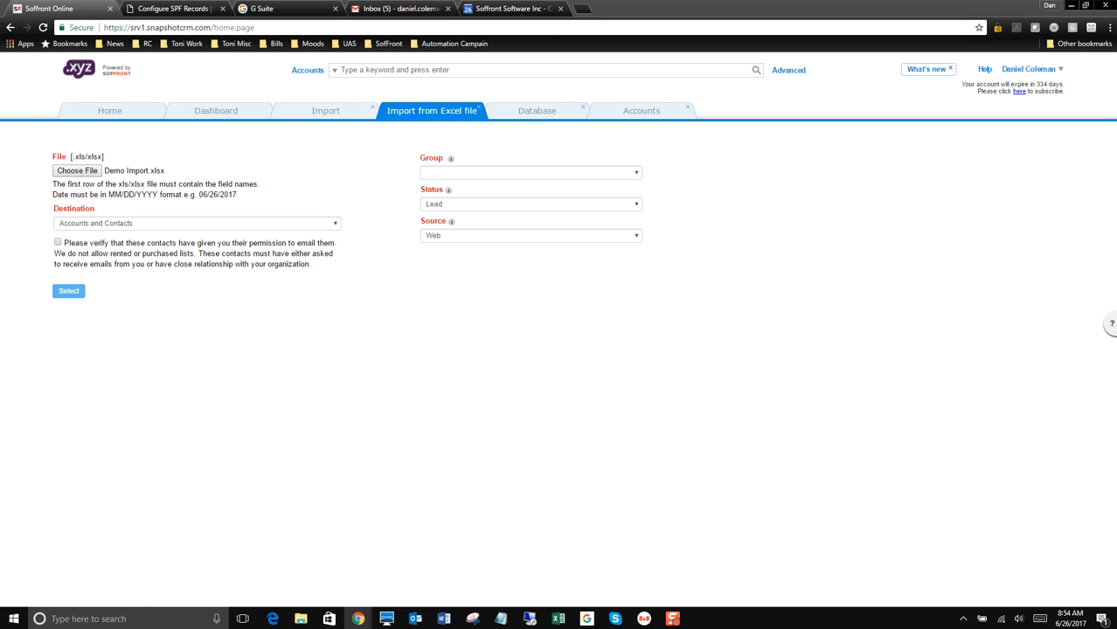
Create a new group named Test3 and assign it to the import
left_click(634, 173)
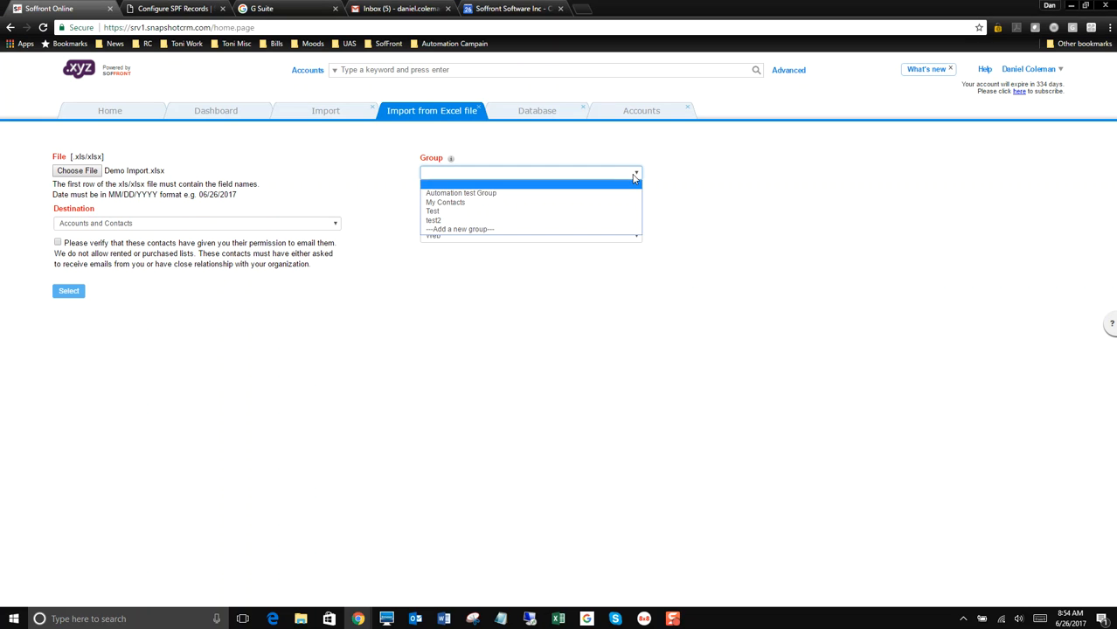
left_click(562, 230)
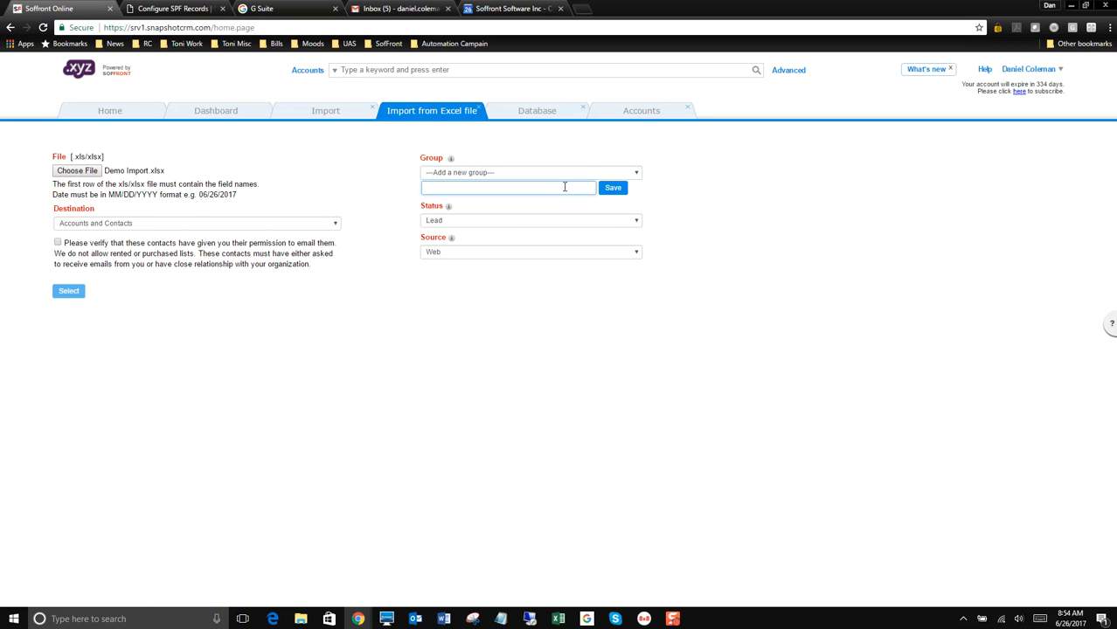
type("Test3")
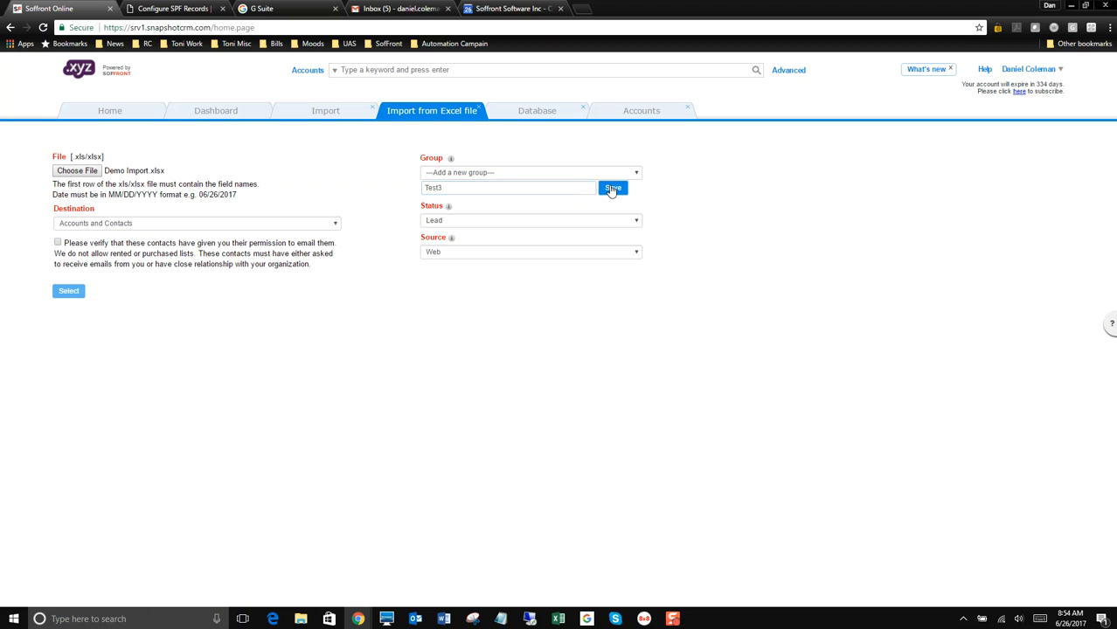
left_click(612, 188)
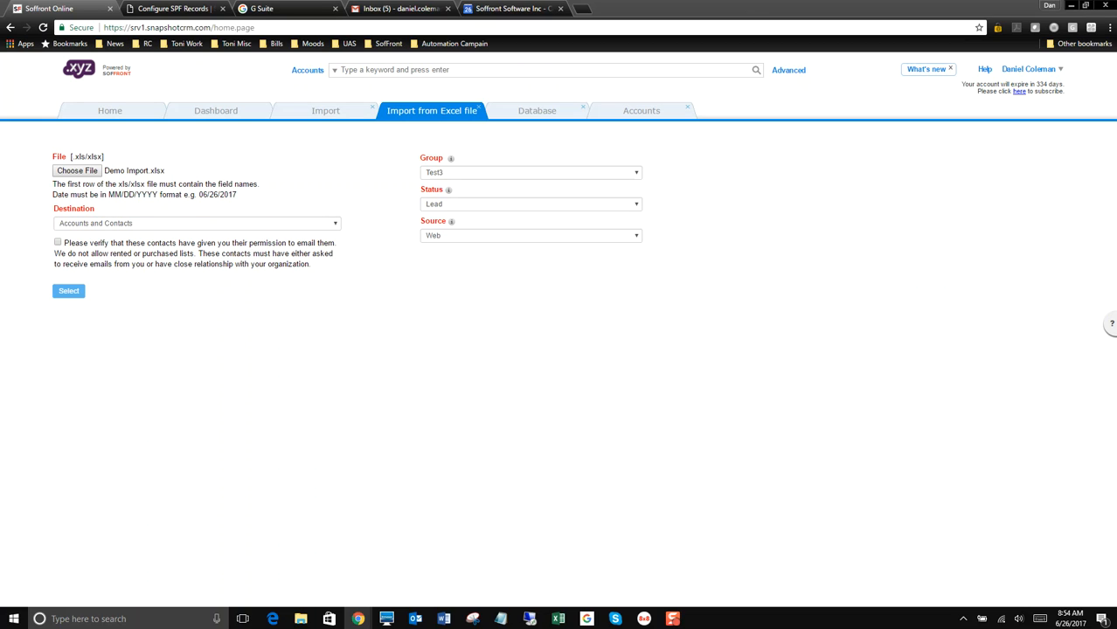
Keep the import status as Lead, set the source to Cold call, and verify that the contacts gave email permission
left_click(636, 206)
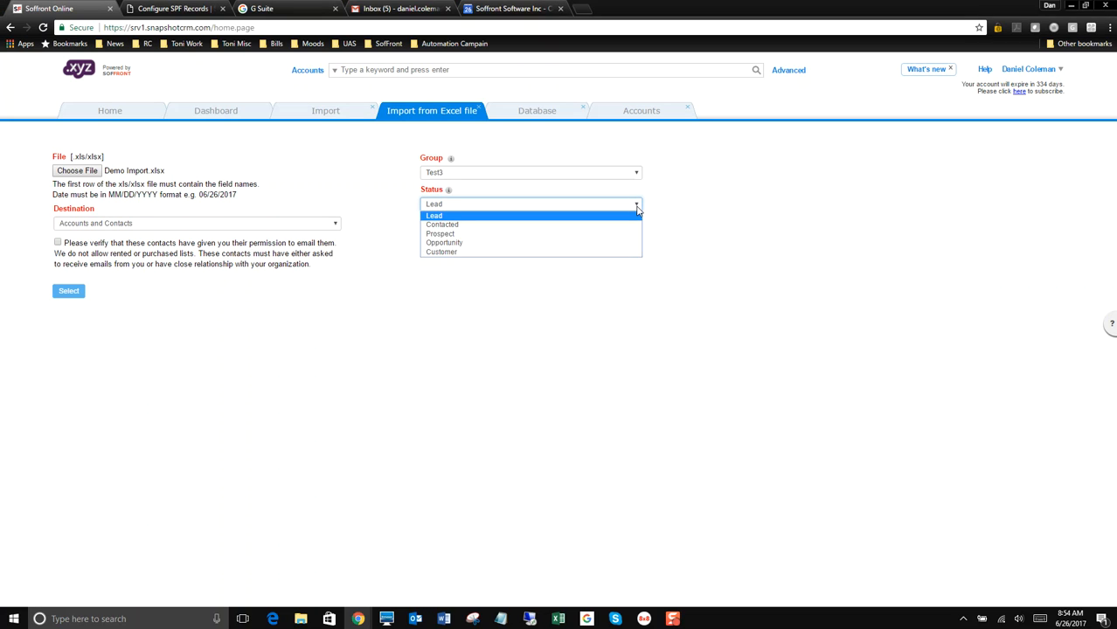
left_click(638, 209)
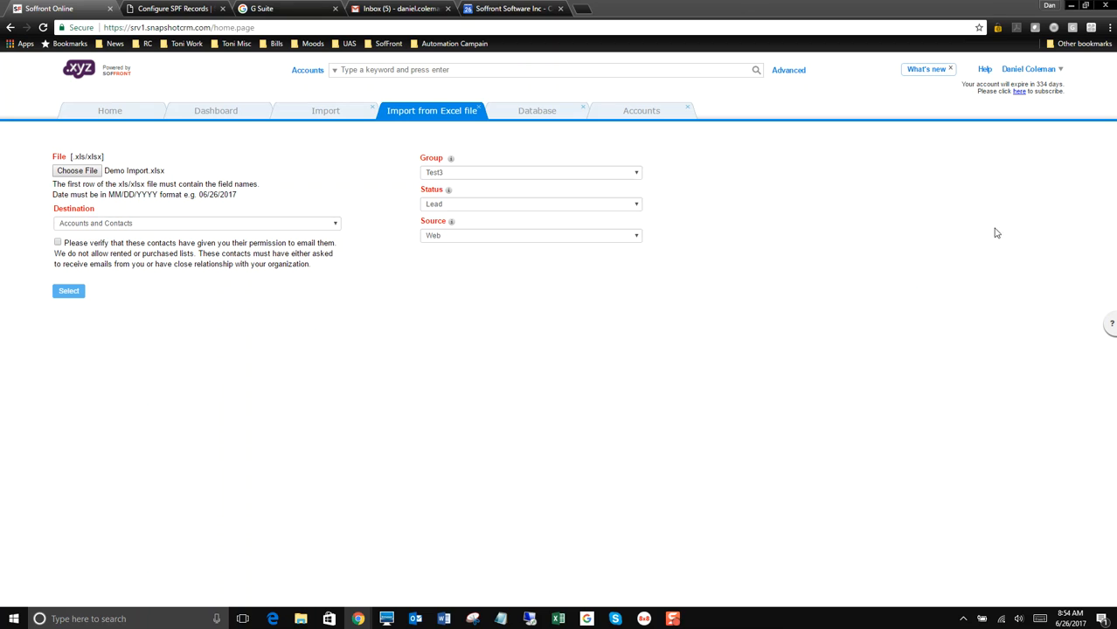
left_click(638, 235)
left_click(588, 278)
left_click(57, 243)
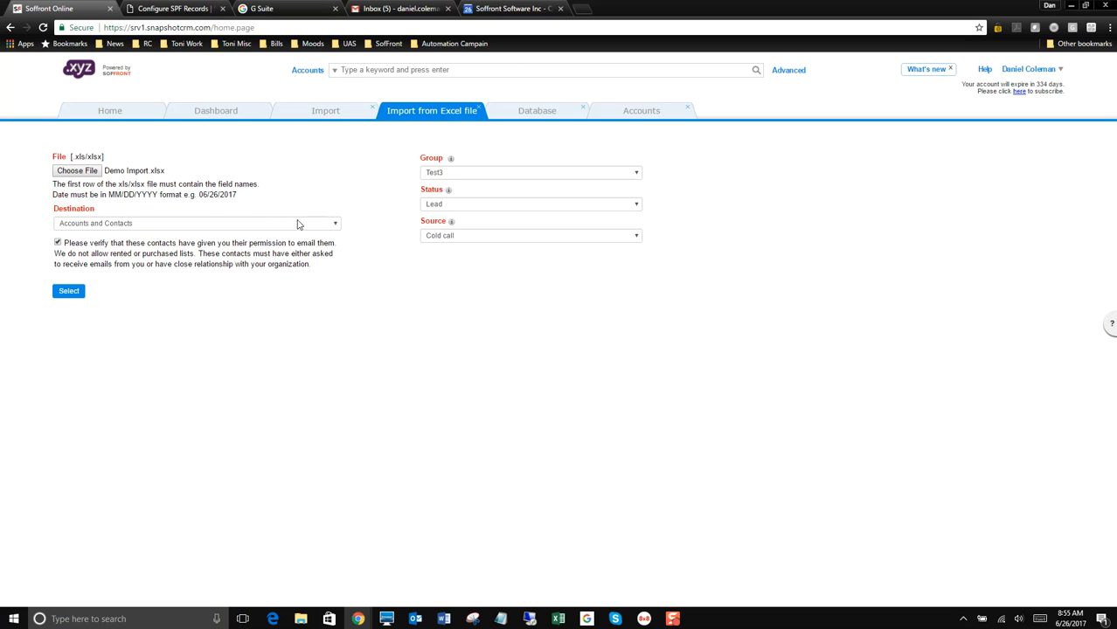
Keep Accounts and Contacts as the import destination and load the spreadsheet's columns for mapping
left_click(314, 225)
left_click(322, 224)
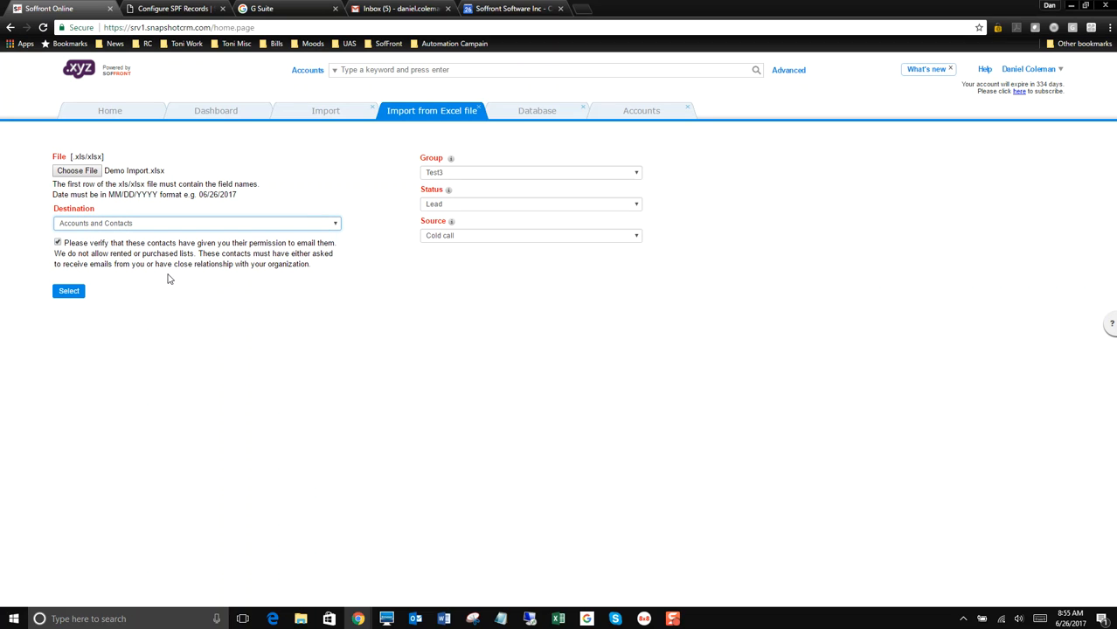
left_click(69, 292)
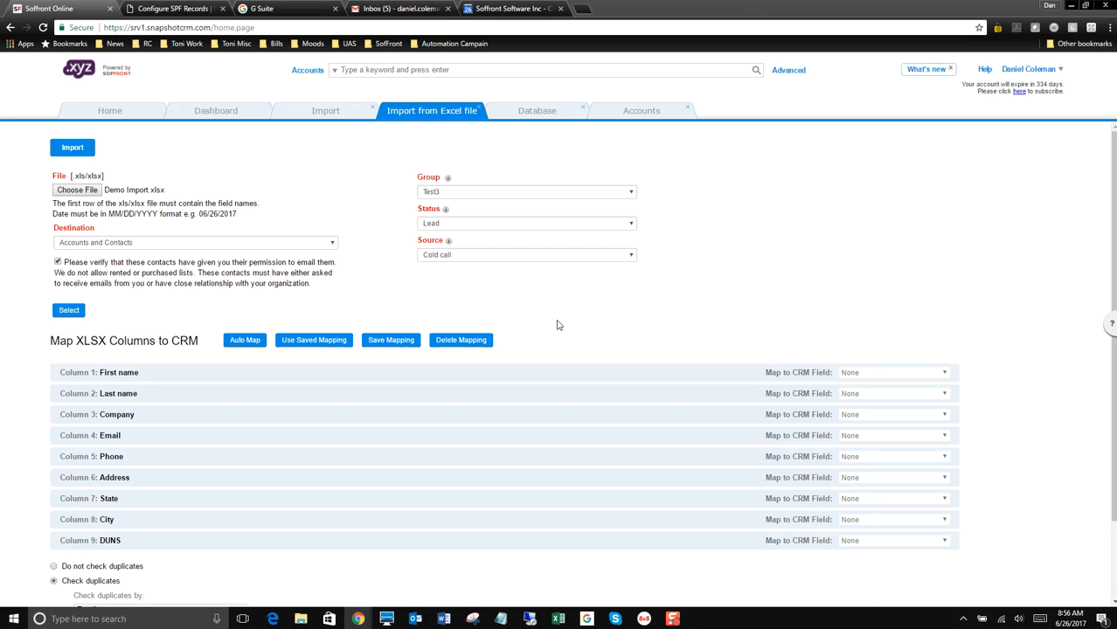
Auto-map the spreadsheet columns to CRM fields and map the Address column to Address1
left_click(242, 340)
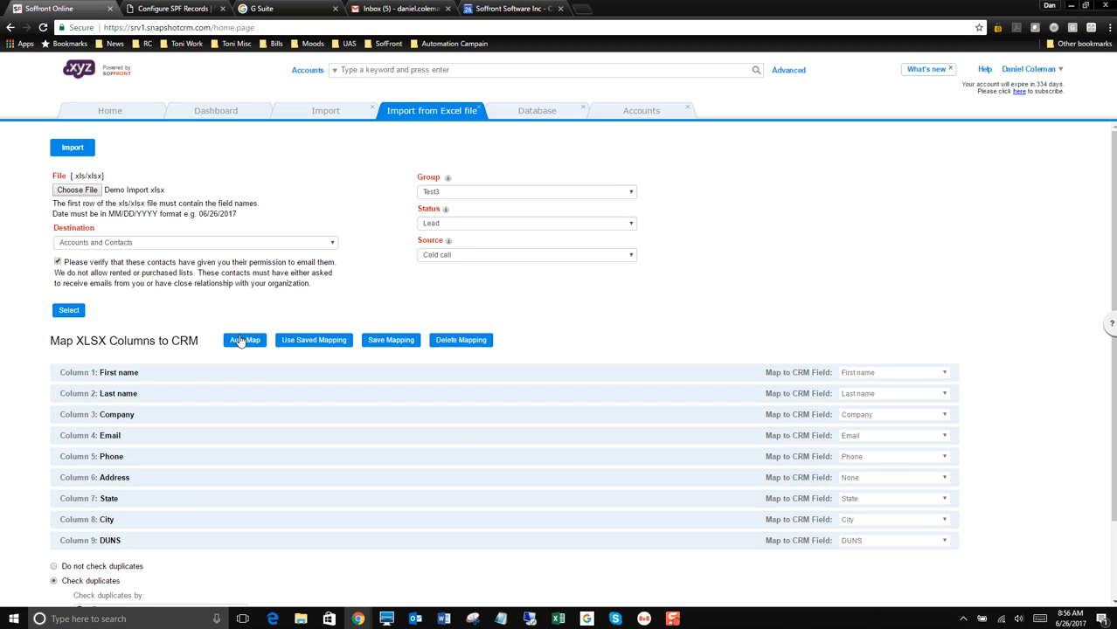
left_click(933, 481)
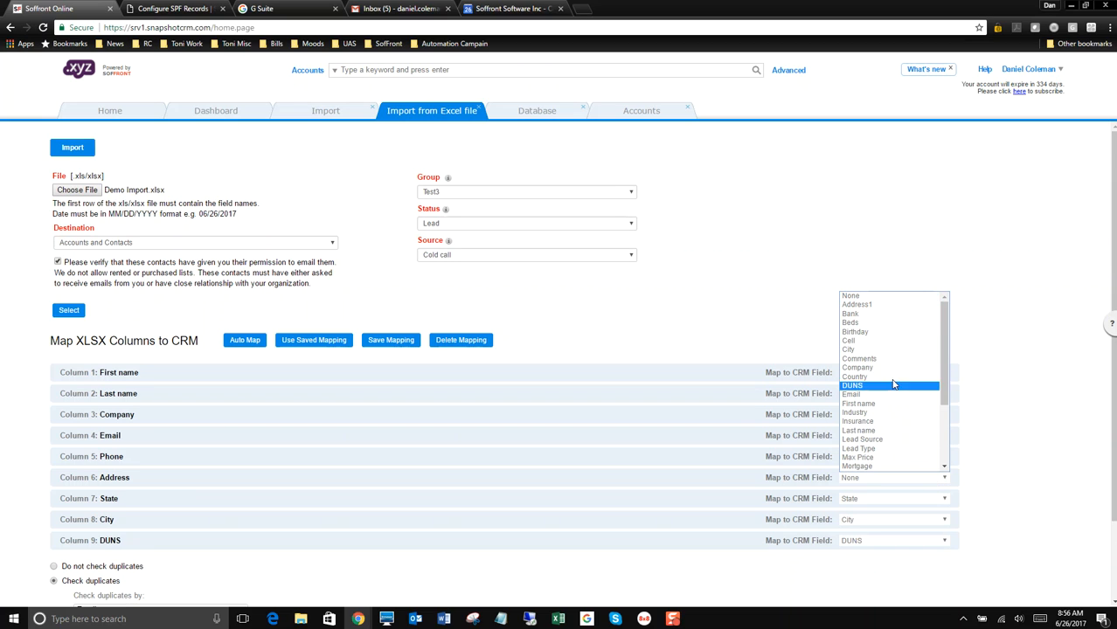
left_click(880, 305)
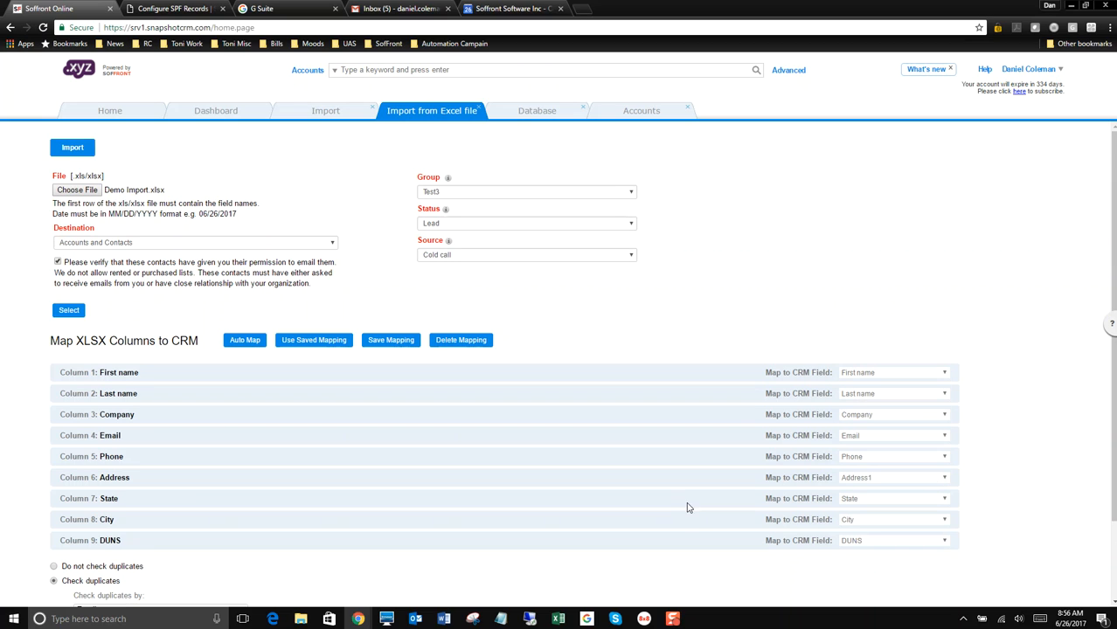
Import the mapped records into the CRM and apply the workflow to them
scroll(646, 495, "down", 1)
scroll(646, 495, "down", 1)
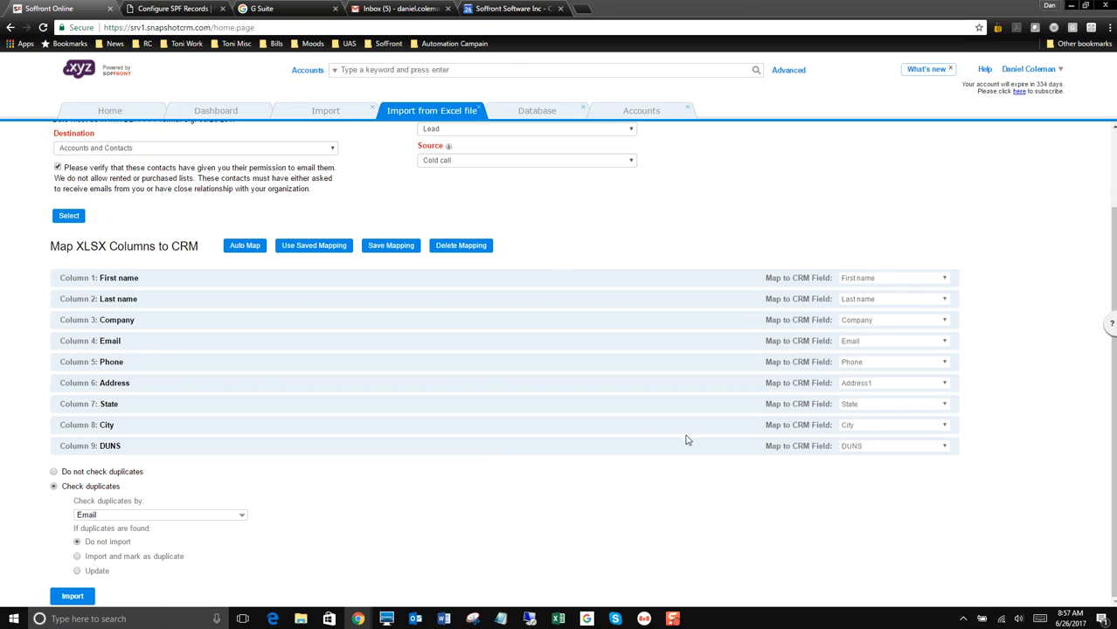
left_click(79, 596)
left_click(535, 365)
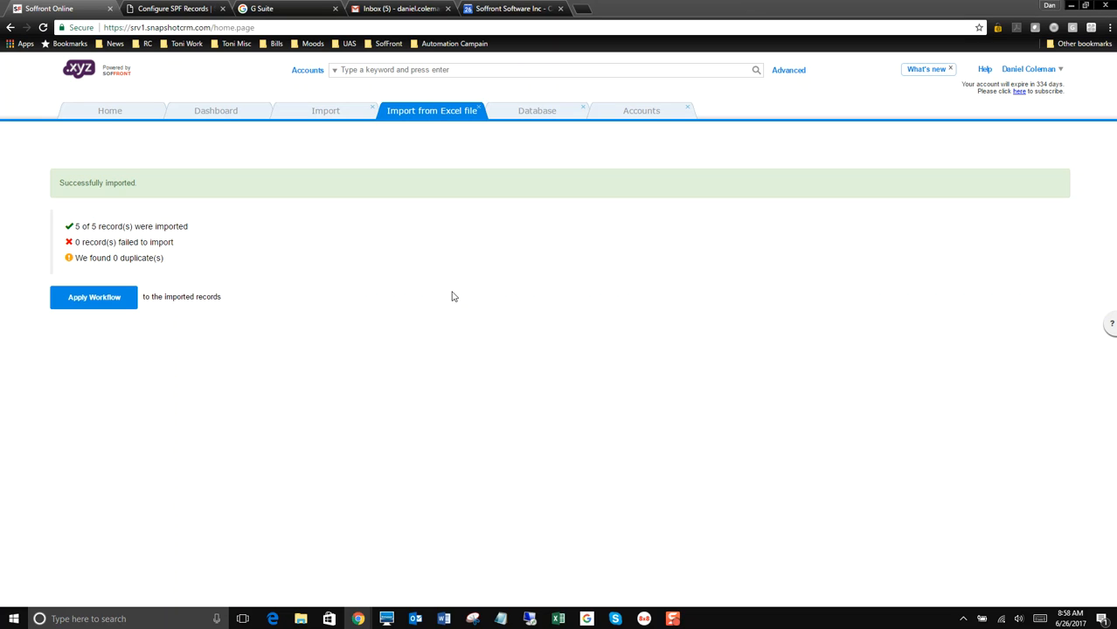
left_click(92, 299)
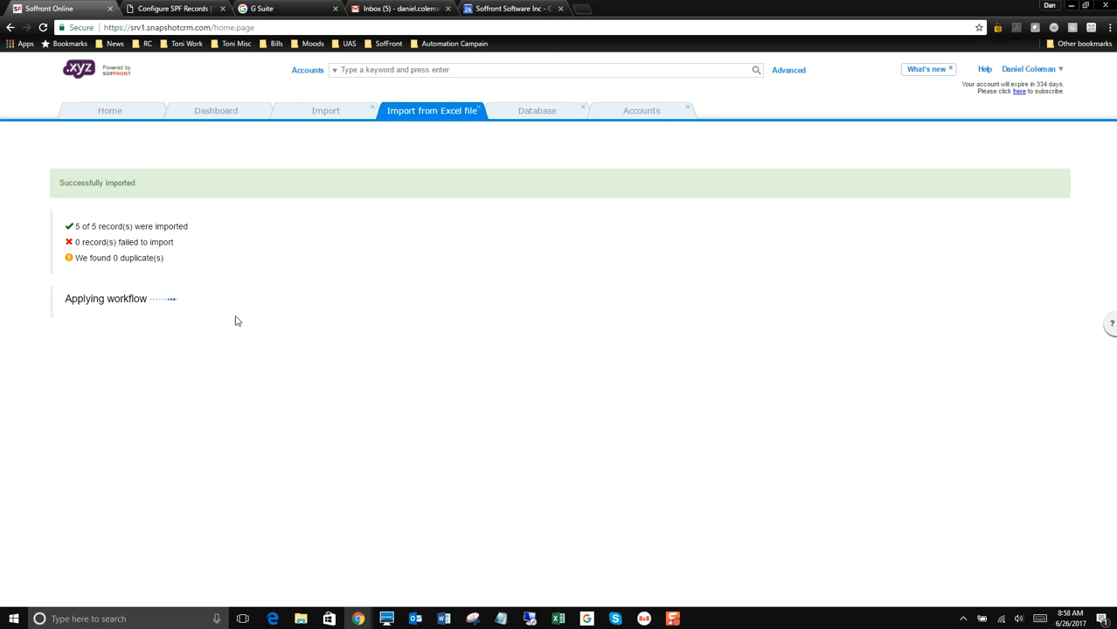
Open the Sales accounts list from the home page to check the imported records
left_click(123, 118)
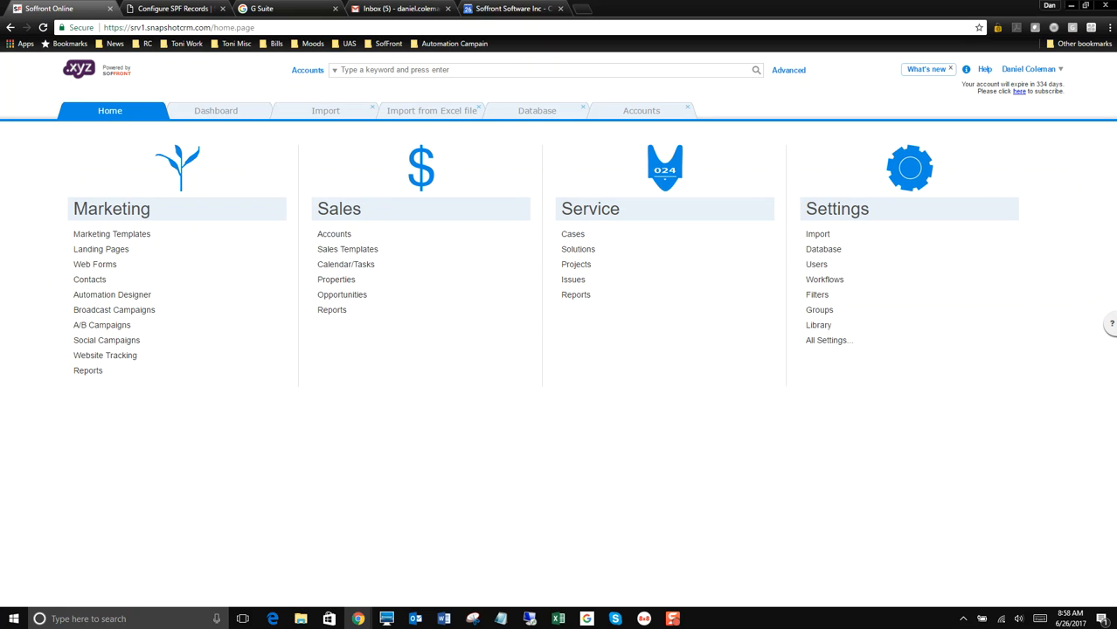
left_click(334, 234)
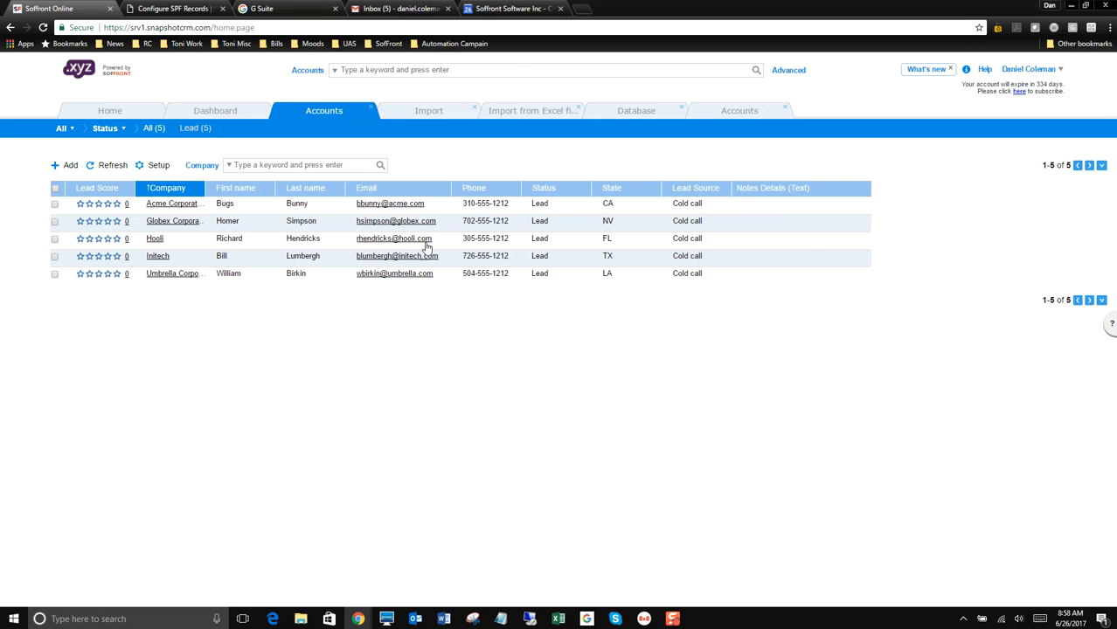